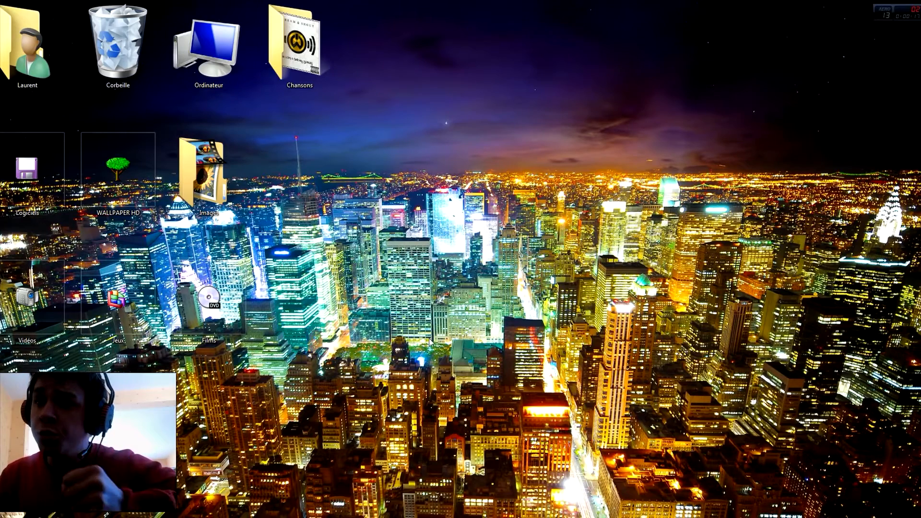
Switch to Vegas Pro and add the 30FPS and 60FPS videos from the Action! folder to the project media
left_click(274, 514)
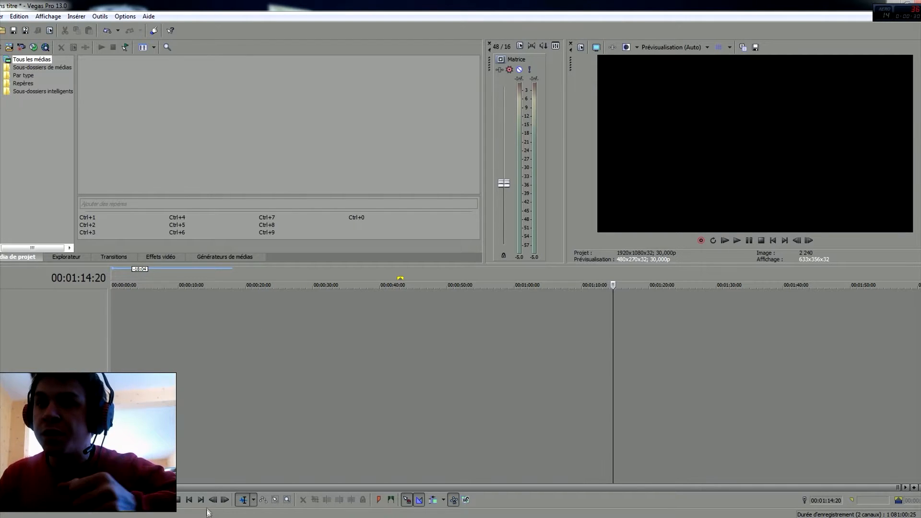
key("alt+Tab")
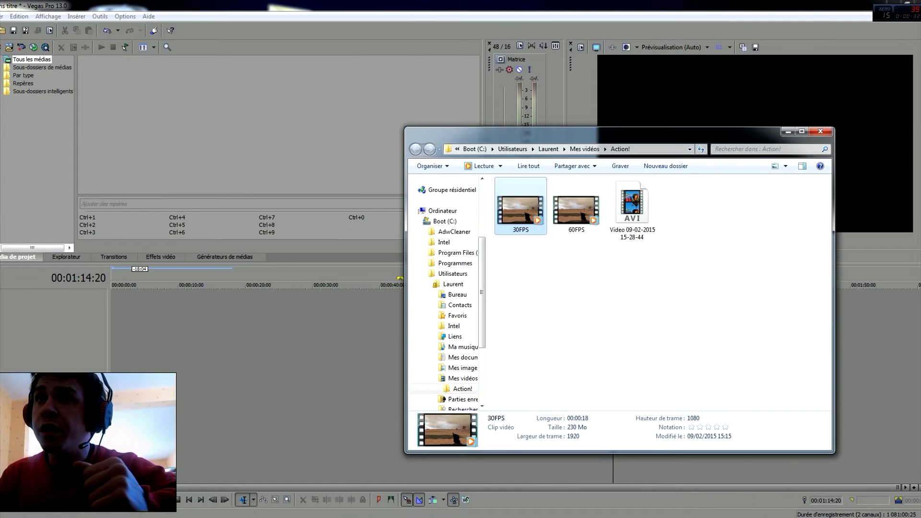
key("alt+Tab")
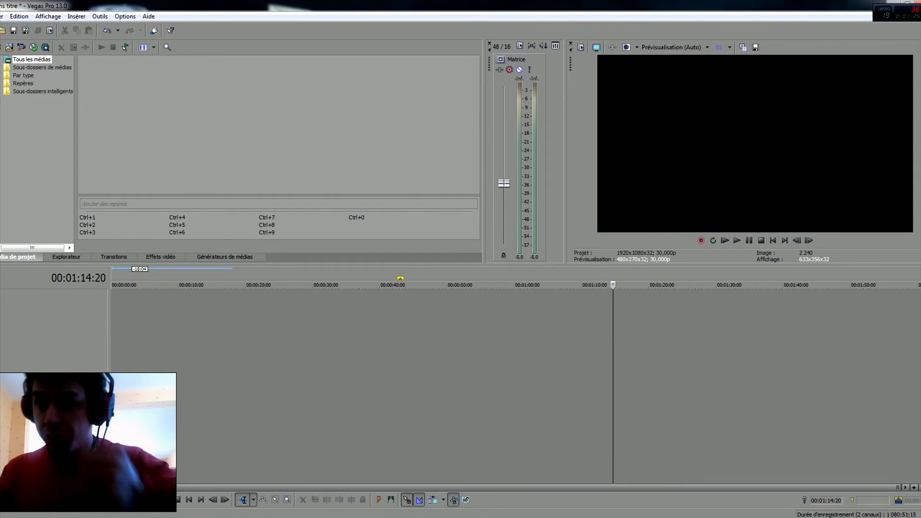
key("alt+Tab")
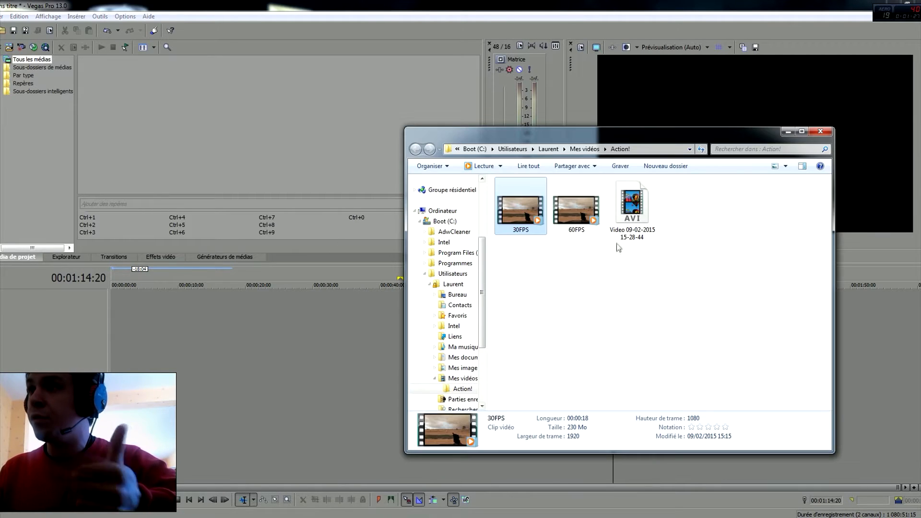
left_click(588, 287)
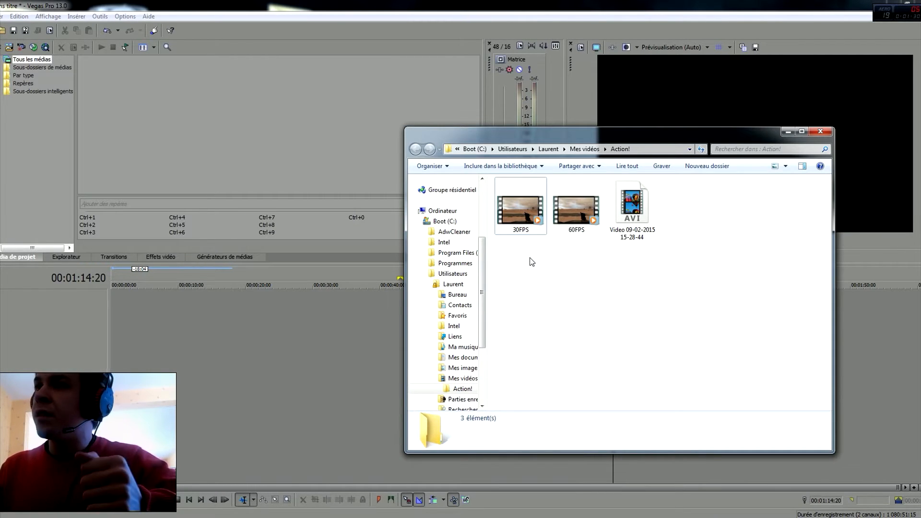
left_click_drag(599, 259, 514, 201)
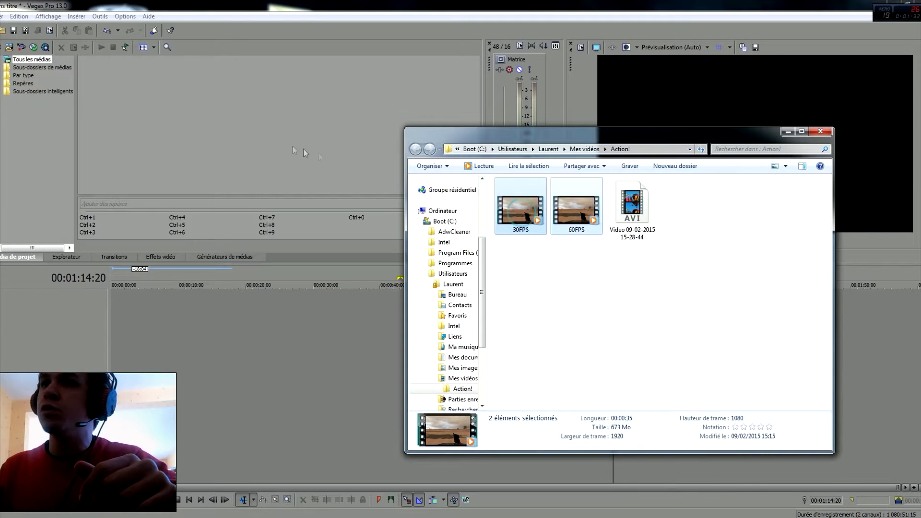
left_click_drag(194, 129, 185, 140)
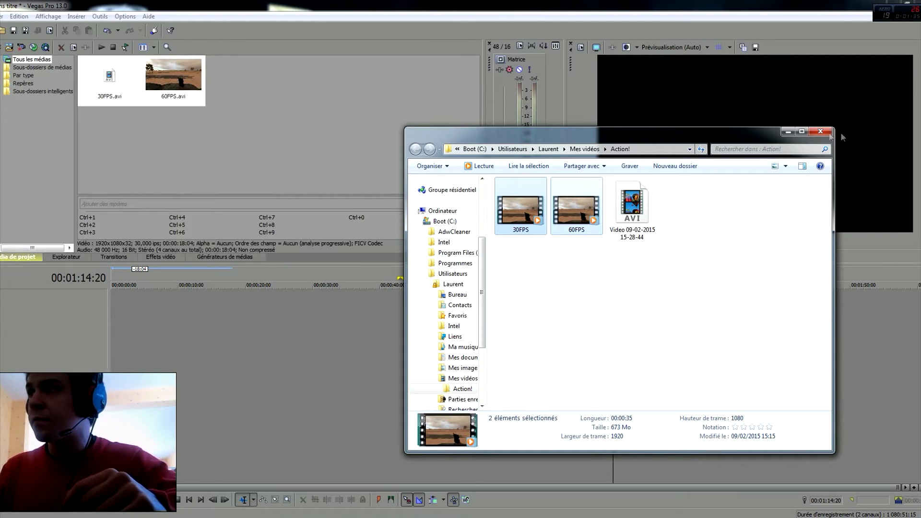
left_click(788, 131)
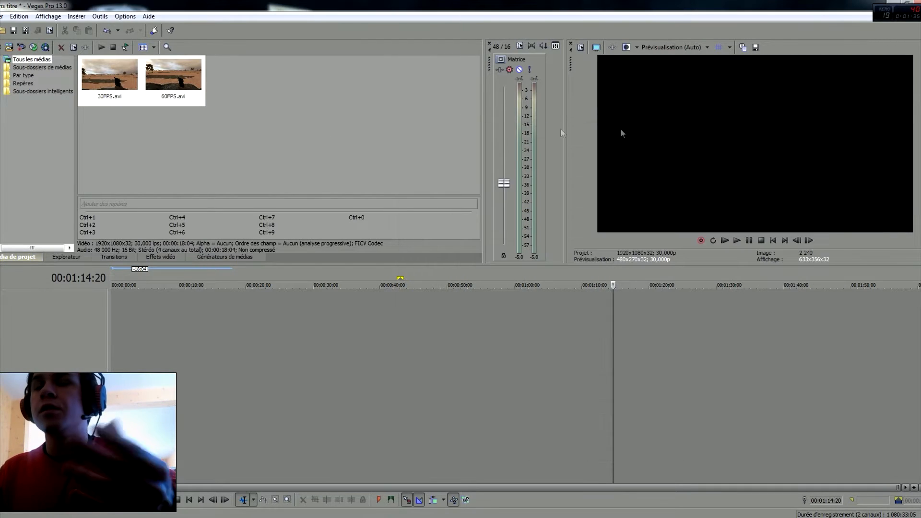
Place 30FPS.avi at the start of the timeline and collapse its two audio tracks
left_click(273, 154)
left_click_drag(123, 82, 74, 340)
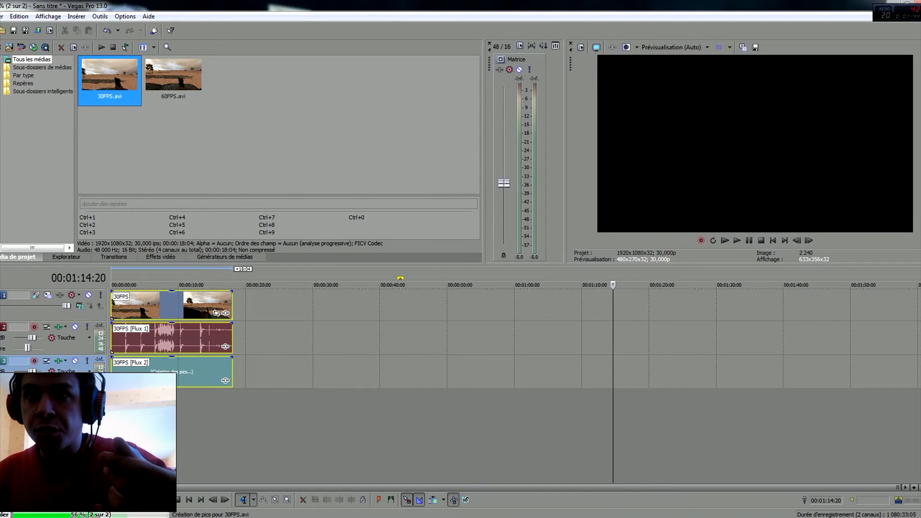
left_click(2, 328)
left_click(3, 339)
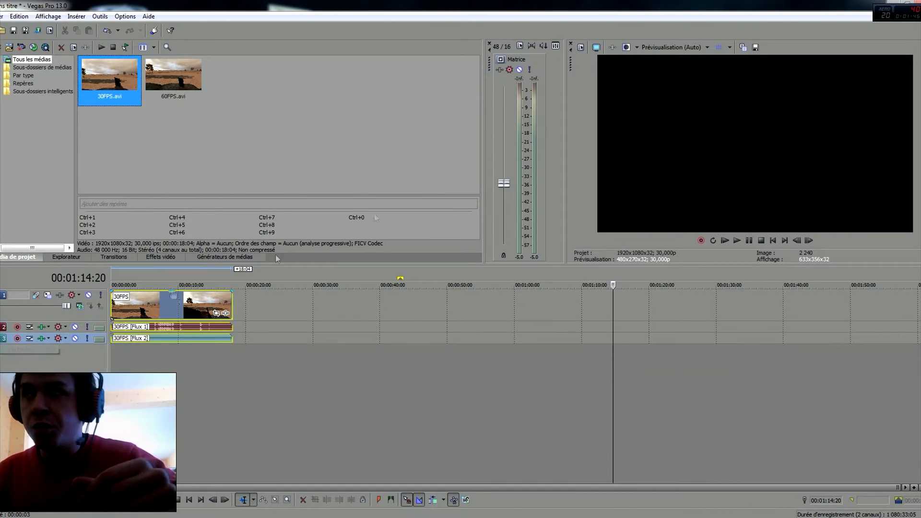
Play the 30FPS clip from the beginning for about six seconds and pause
left_click(118, 282)
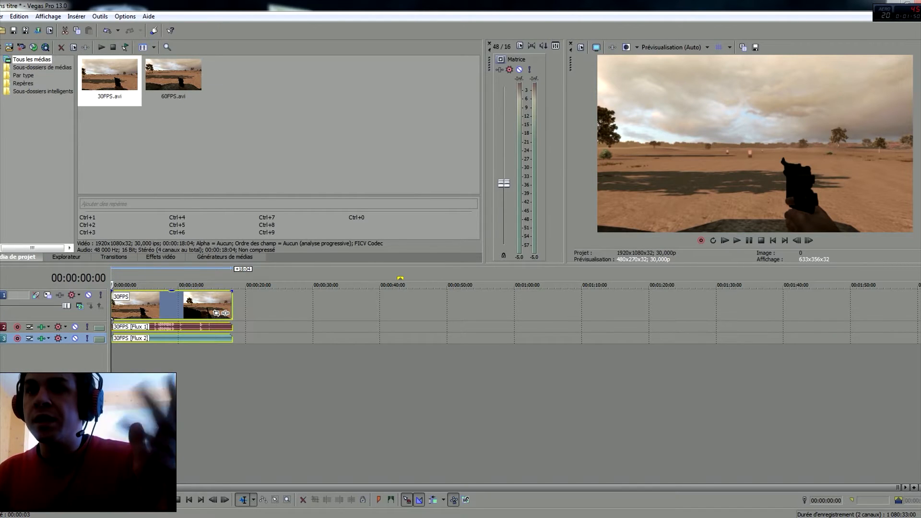
key("space")
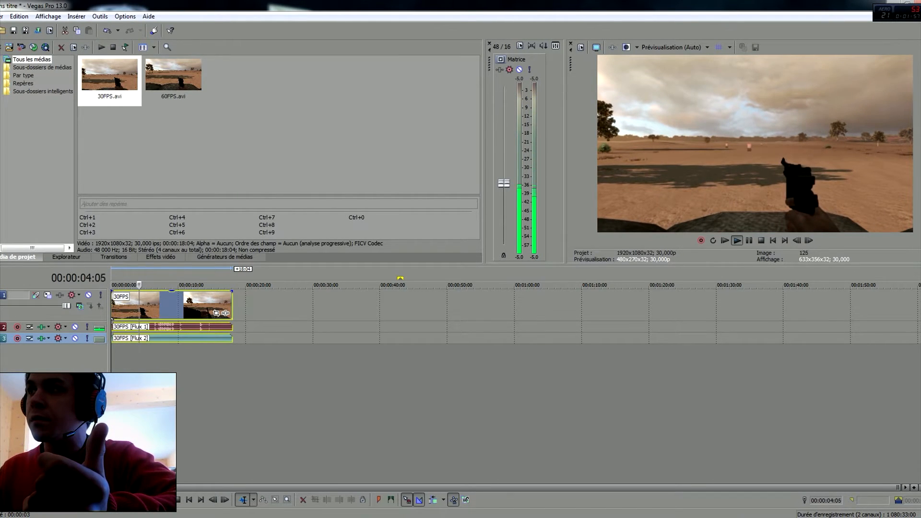
key("Return")
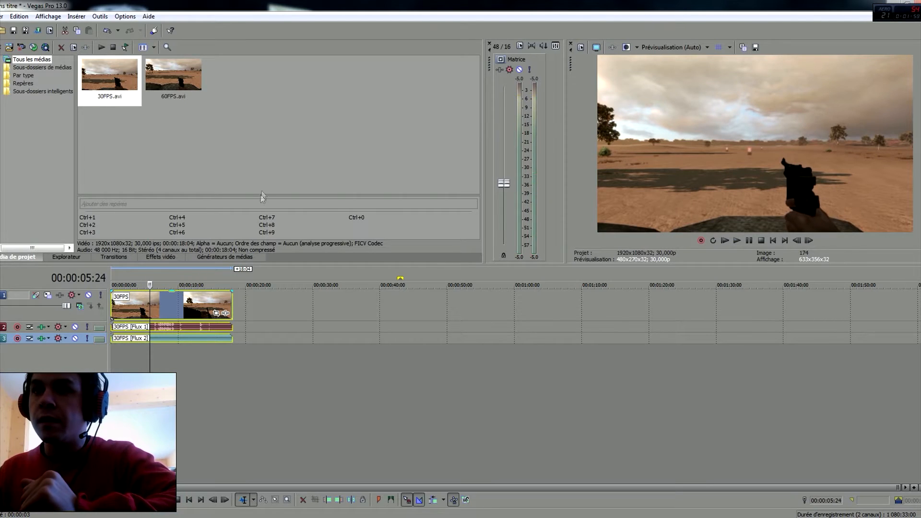
Move the 30FPS clip to about 22 seconds and place 60FPS.avi at the timeline start, trimmed to about 7.5 seconds
left_click_drag(196, 332, 342, 333)
left_click_drag(168, 66, 116, 311)
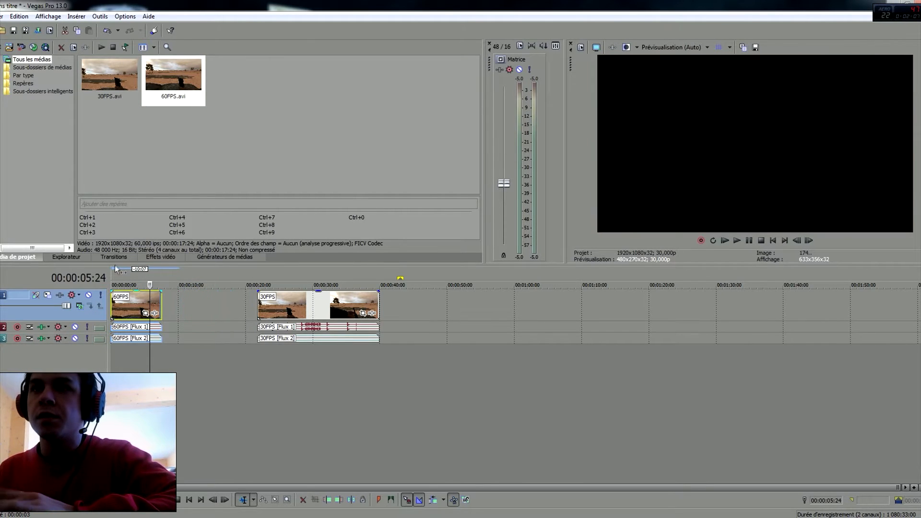
Play the 60FPS clip from about 2 seconds to 7 seconds and pause
left_click(125, 317)
key("space")
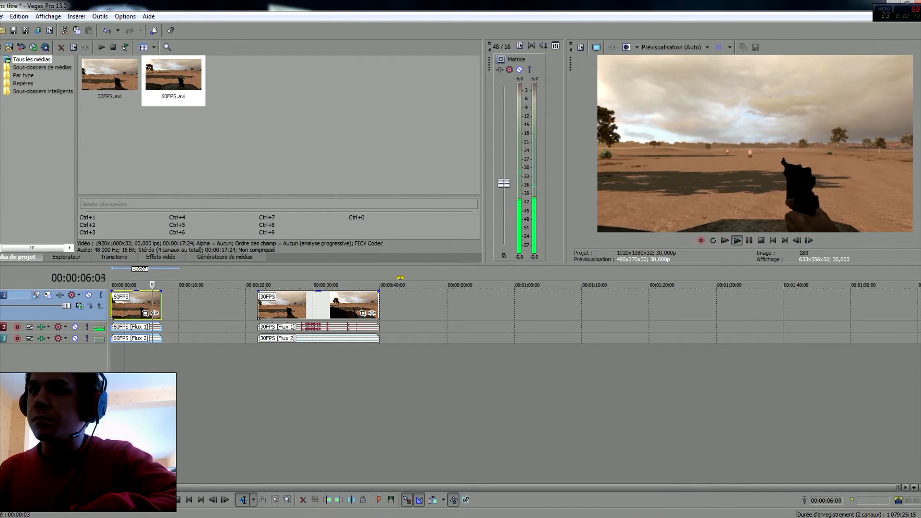
key("Return")
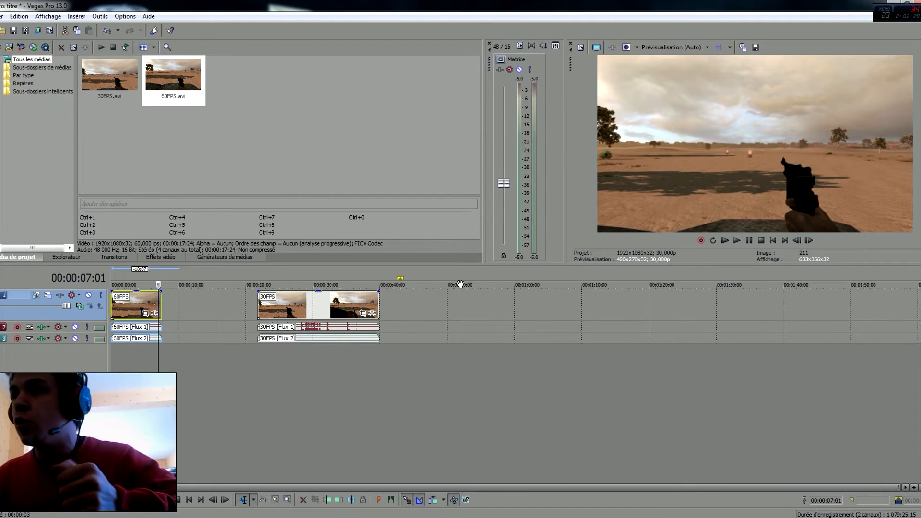
Move the 60FPS clip to about 54 seconds, and put the 30FPS clip at the timeline start, trimmed to about 6 seconds
left_click_drag(132, 307, 494, 307)
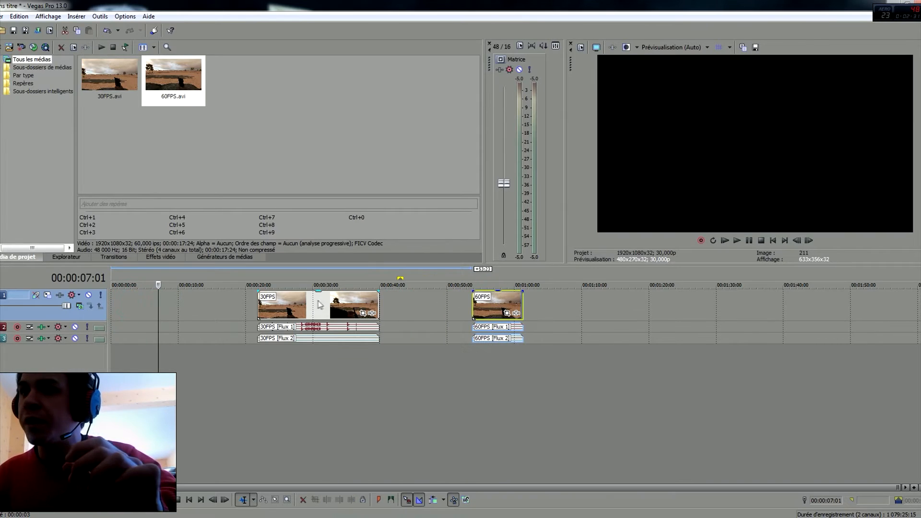
left_click_drag(379, 298, 115, 300)
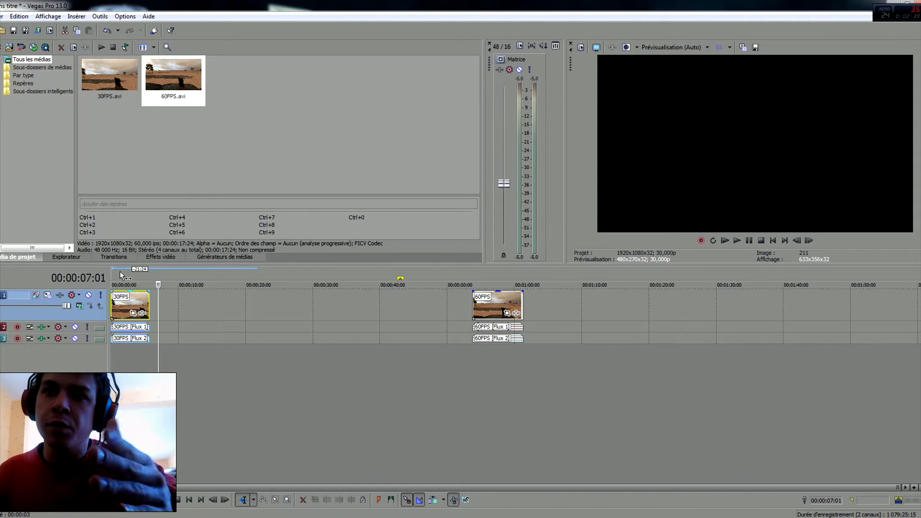
Time-stretch the 30FPS clip to about 23 seconds, 25% speed, and play the slow motion from the start
left_click(125, 282)
left_click_drag(148, 301, 265, 302)
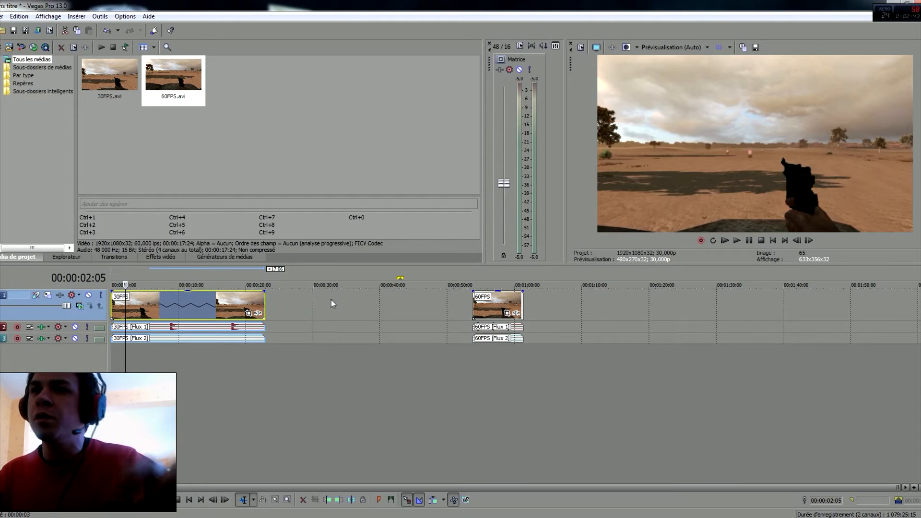
left_click(112, 276)
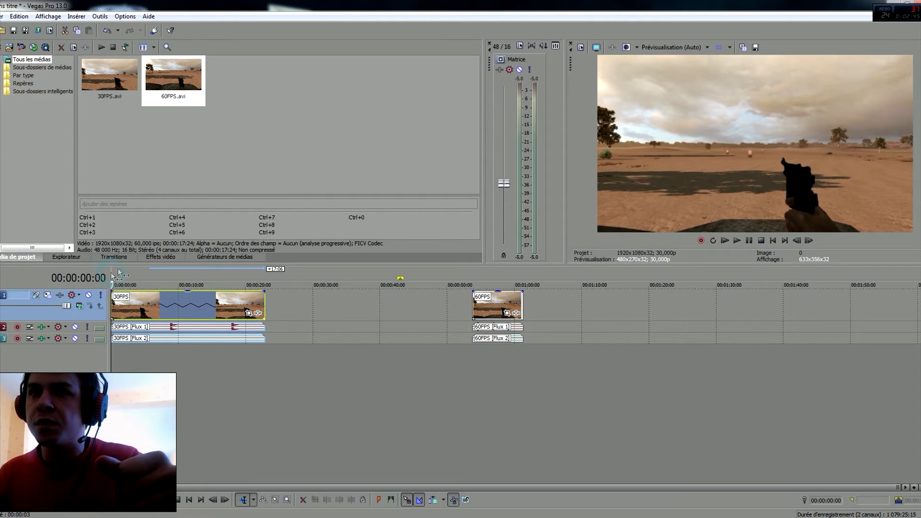
key("space")
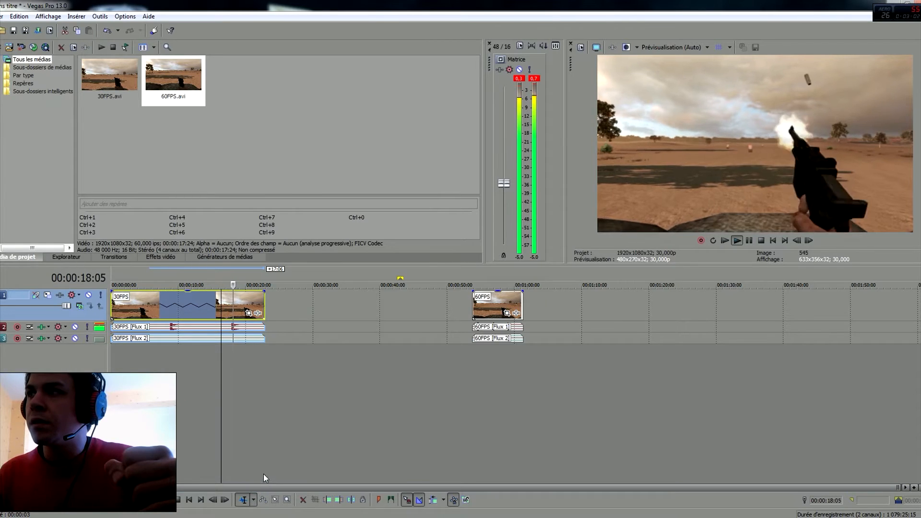
key("Return")
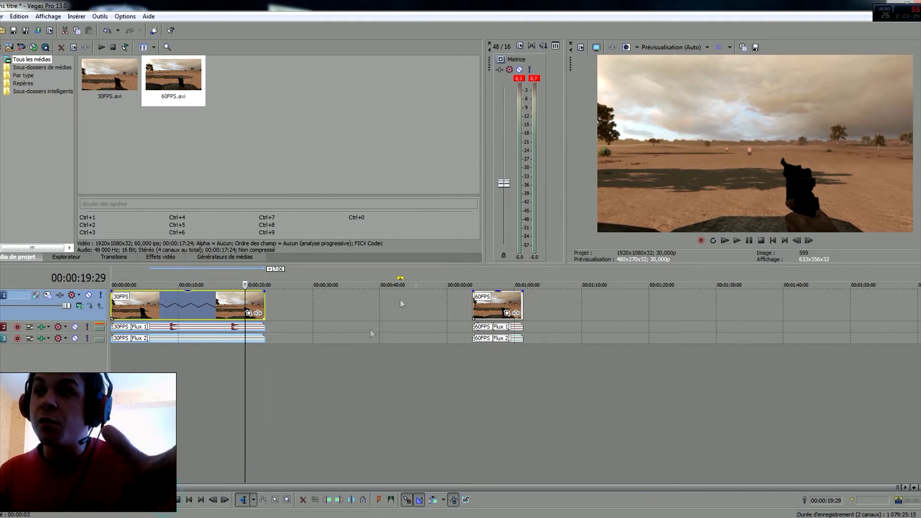
Expand the first audio track, time-stretch the 60FPS clip to 25% speed, about 30 seconds long, and place it at about 24 seconds
left_click_drag(486, 308, 330, 309)
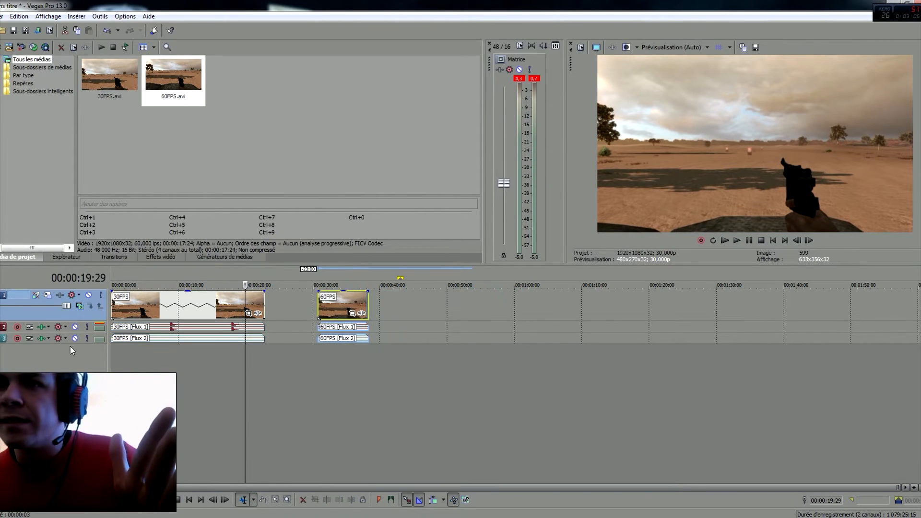
left_click(3, 327)
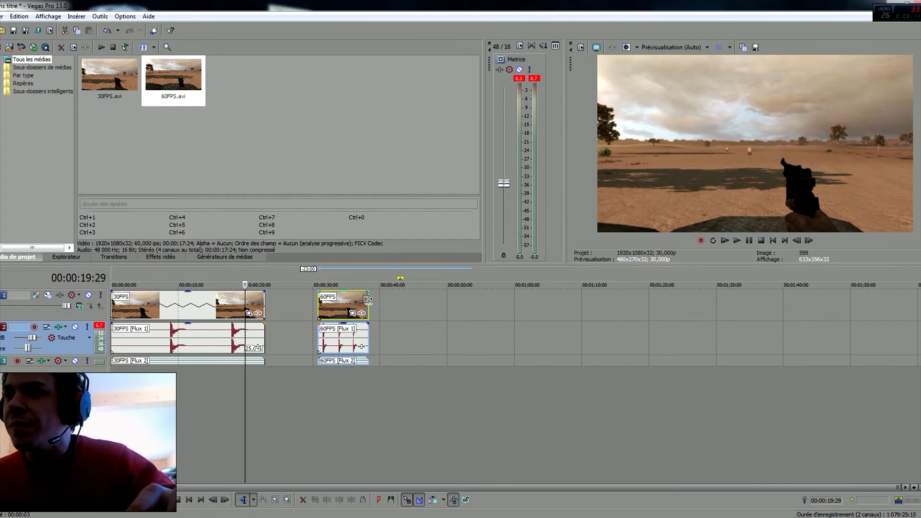
left_click_drag(369, 299, 522, 298)
left_click_drag(322, 309, 278, 309)
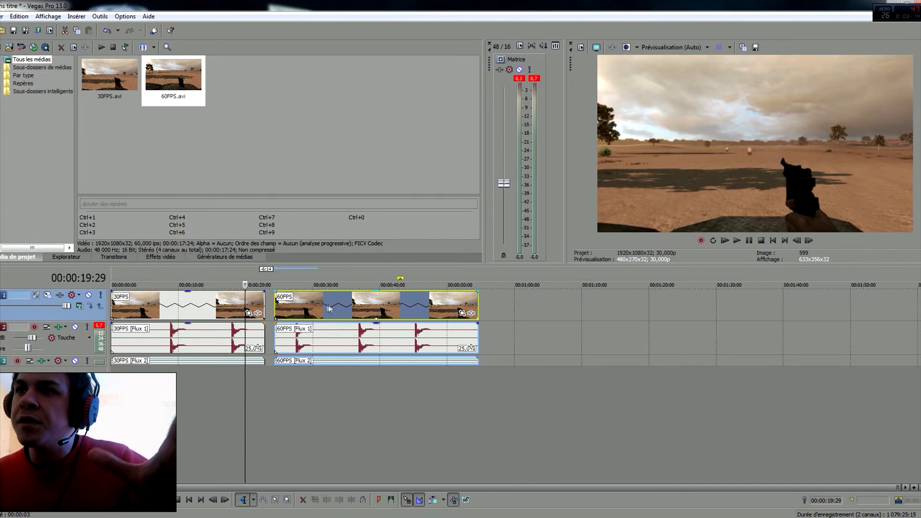
Play the slowed 60FPS clip, and trim the 30FPS clip's end and the 60FPS clip's start so they meet at about 20 seconds
left_click(275, 284)
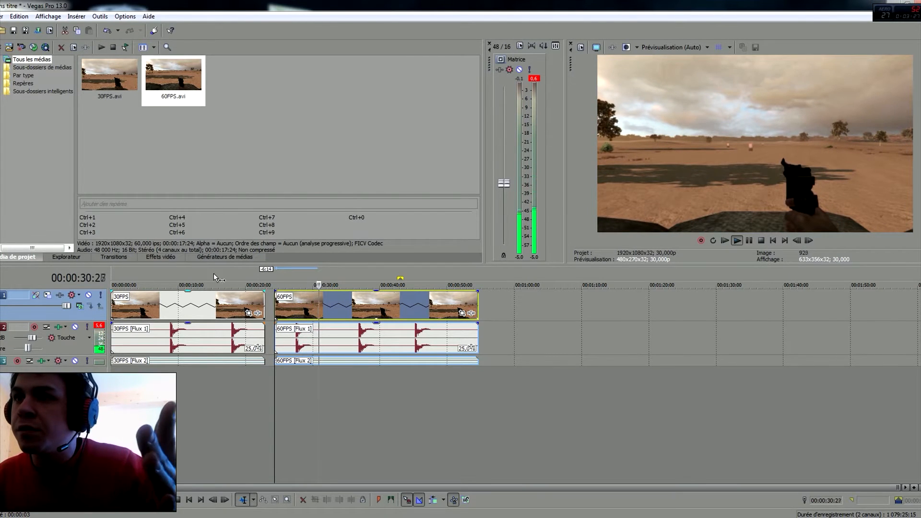
mouse_move(263, 300)
left_mouse_down()
mouse_move(247, 300)
mouse_move(294, 303)
mouse_move(261, 305)
left_mouse_up()
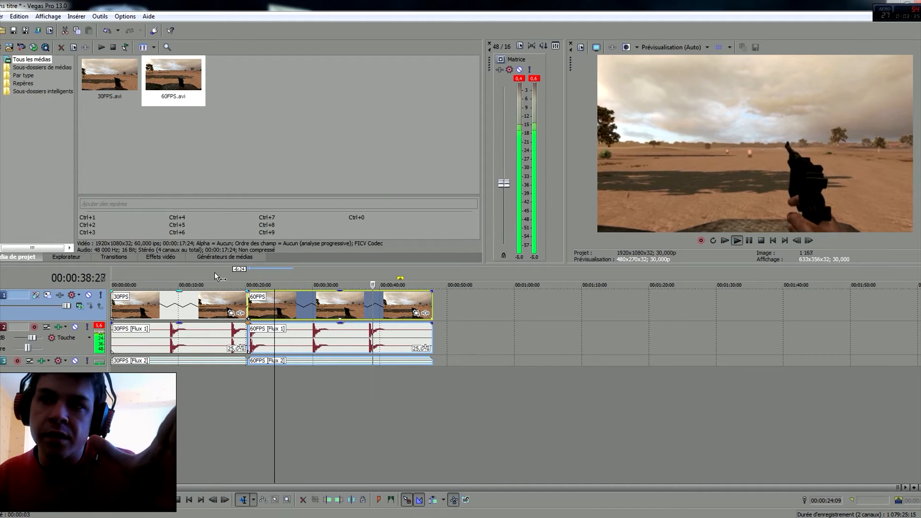
key("Return")
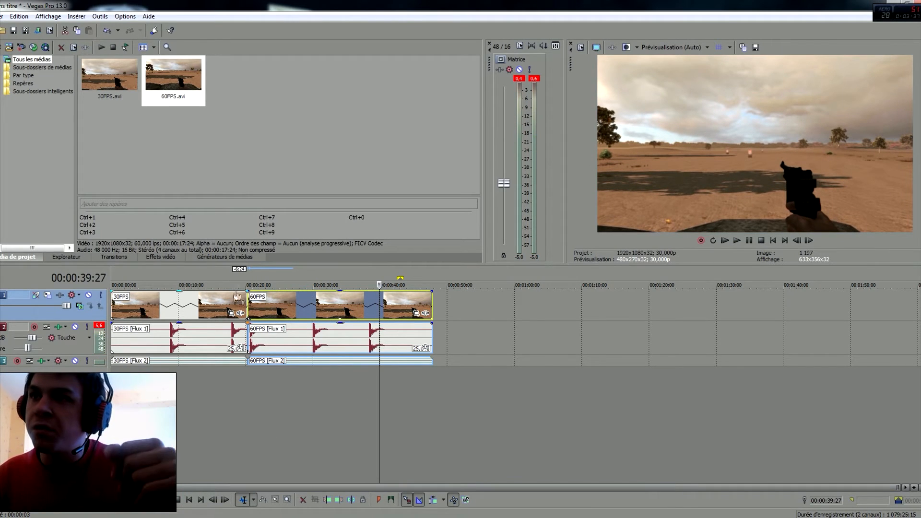
Play across the cut from about 16 to 23 seconds to compare the 30FPS and 60FPS slow motion
left_click(217, 275)
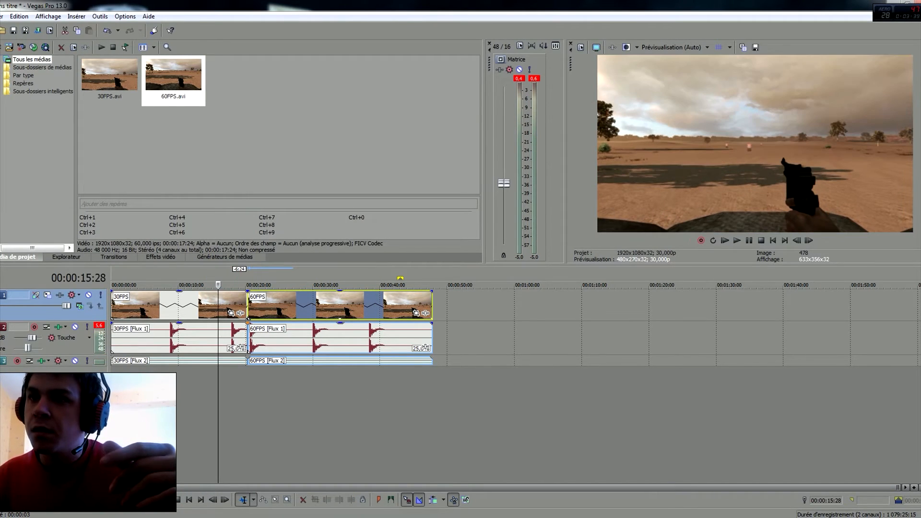
key("space")
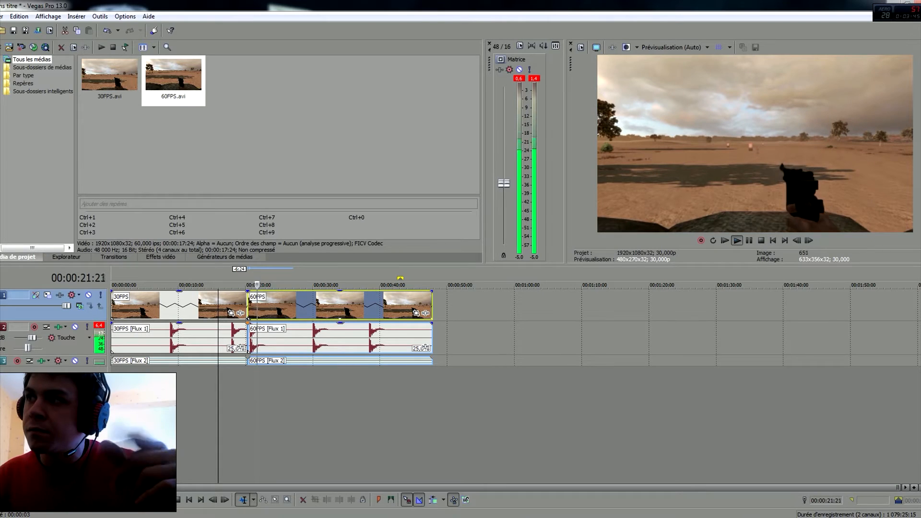
key("Return")
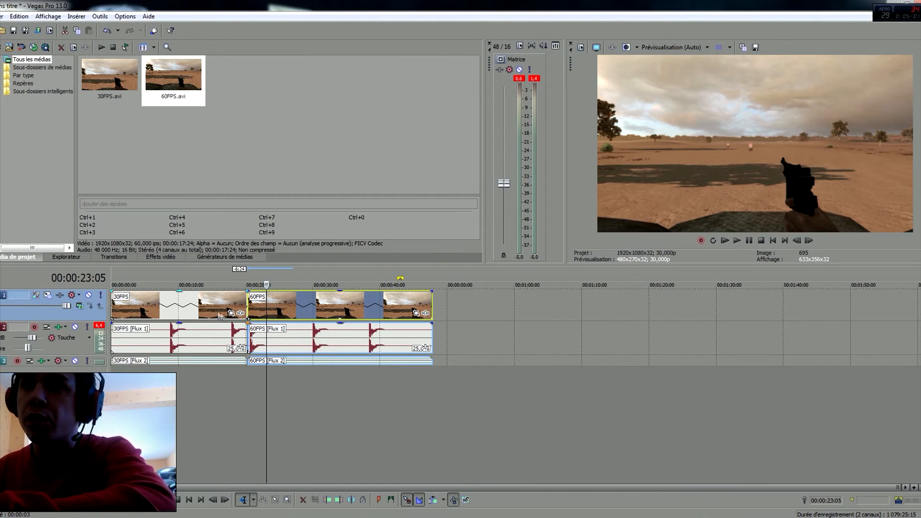
Delete the 30FPS clip and move the 60FPS clip to the start of the timeline
left_click(179, 308)
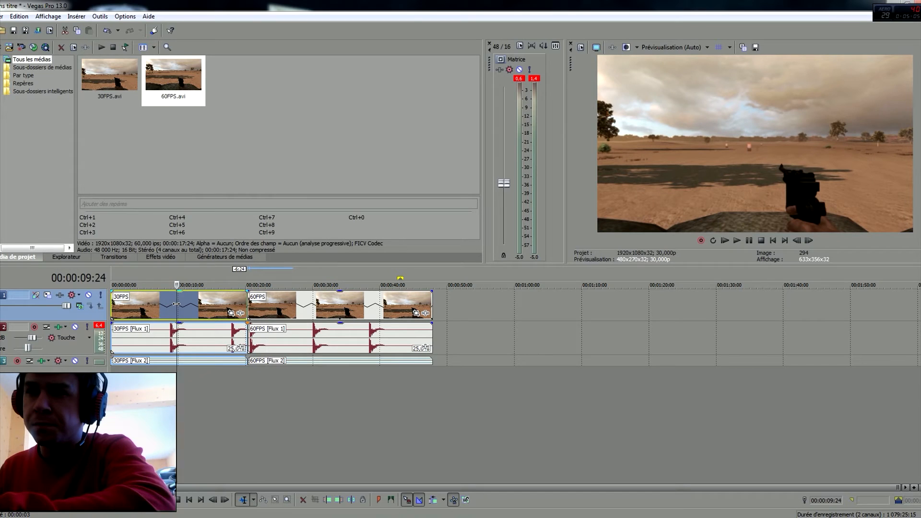
key("Delete")
left_click_drag(311, 308, 183, 325)
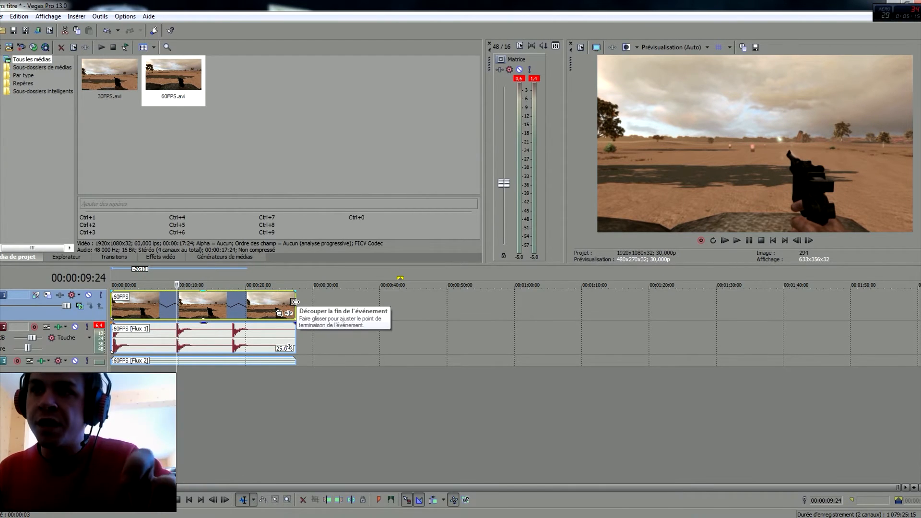
Try compressing the 60FPS clip to about 14 seconds, and stretch it back to 25% speed
left_click_drag(295, 302, 206, 298)
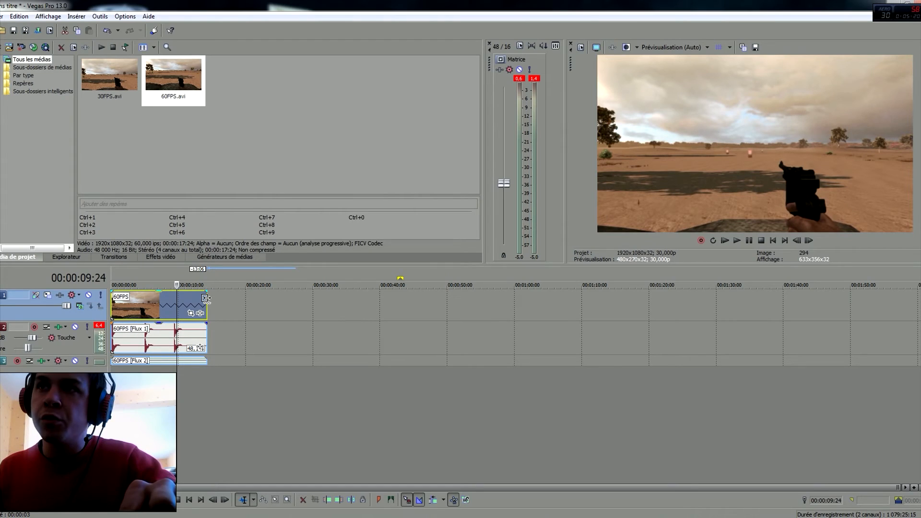
left_click_drag(207, 298, 295, 314)
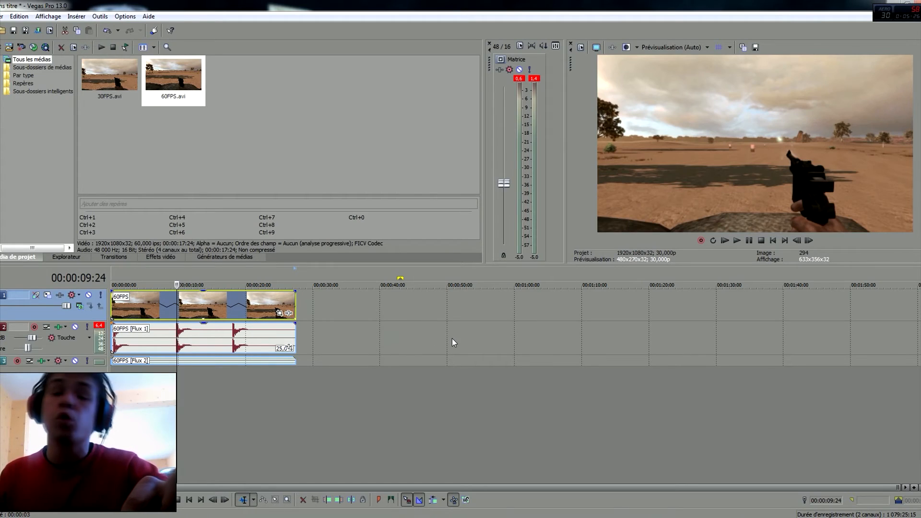
Lock the 60FPS clip's audio pitch to its stretch (Verrouiller pour étirer) in the audio event's properties
right_click(278, 334)
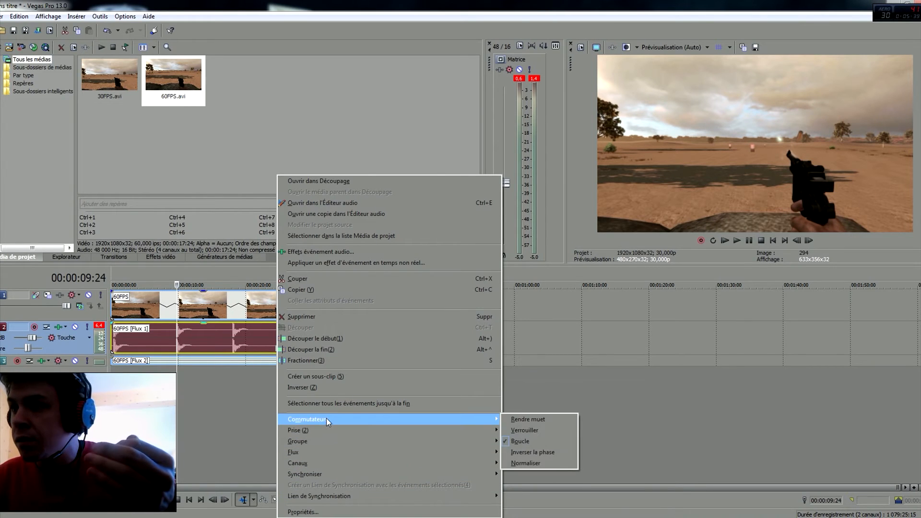
left_click(316, 513)
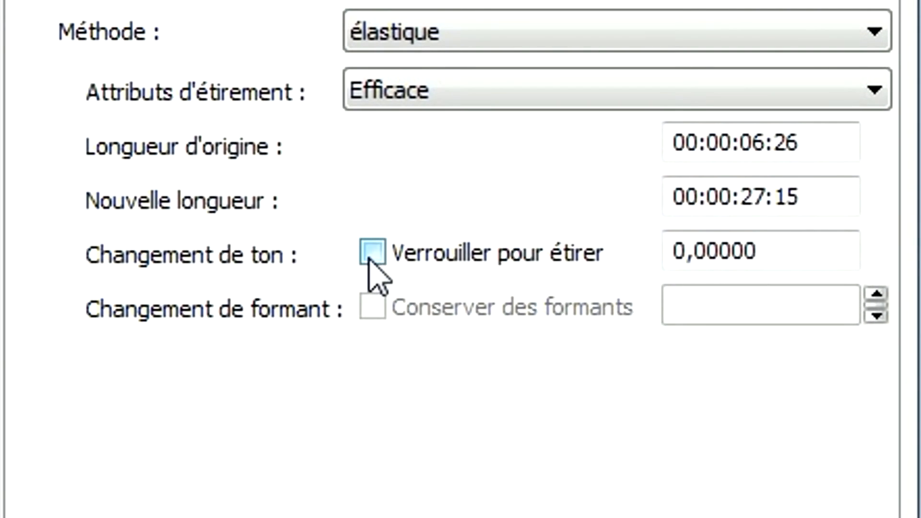
left_click(371, 258)
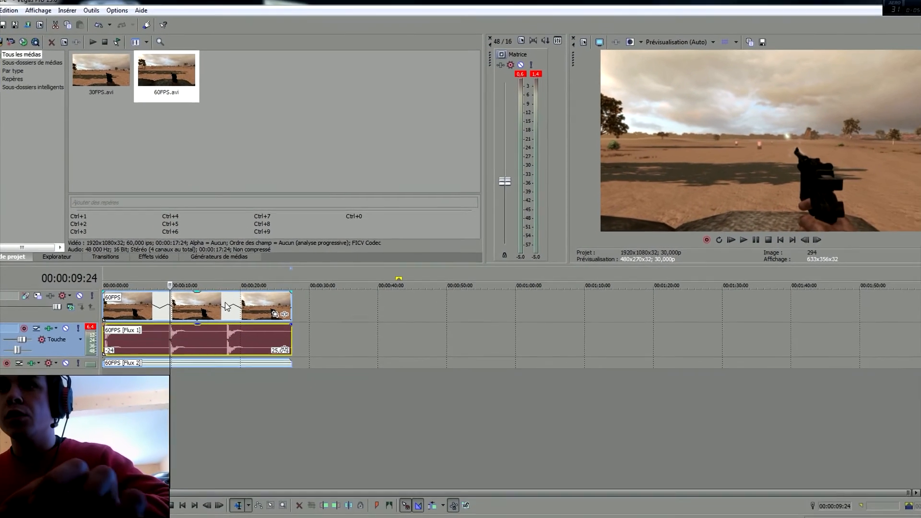
Paste a copy of the 60FPS clip at about 29 seconds, and turn off Verrouiller pour étirer for the copy's audio
left_click(304, 274)
key("ctrl+v")
right_click(385, 341)
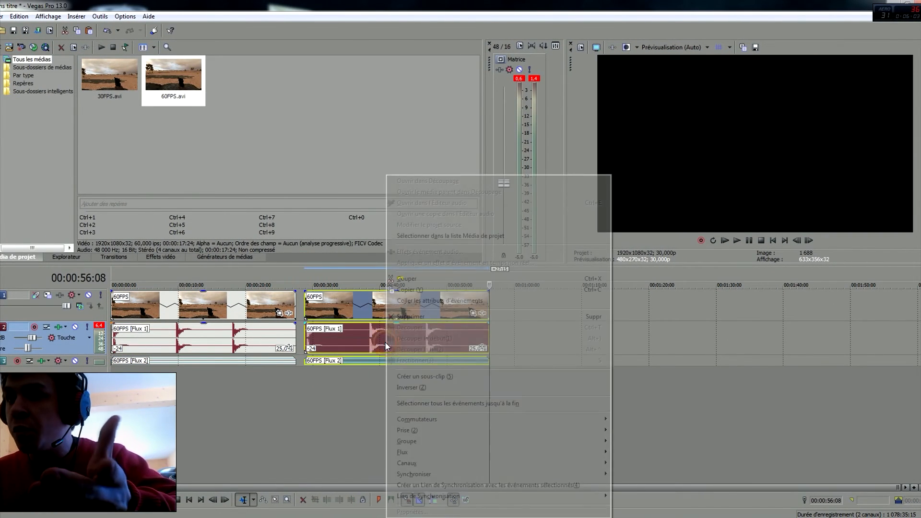
right_click(347, 341)
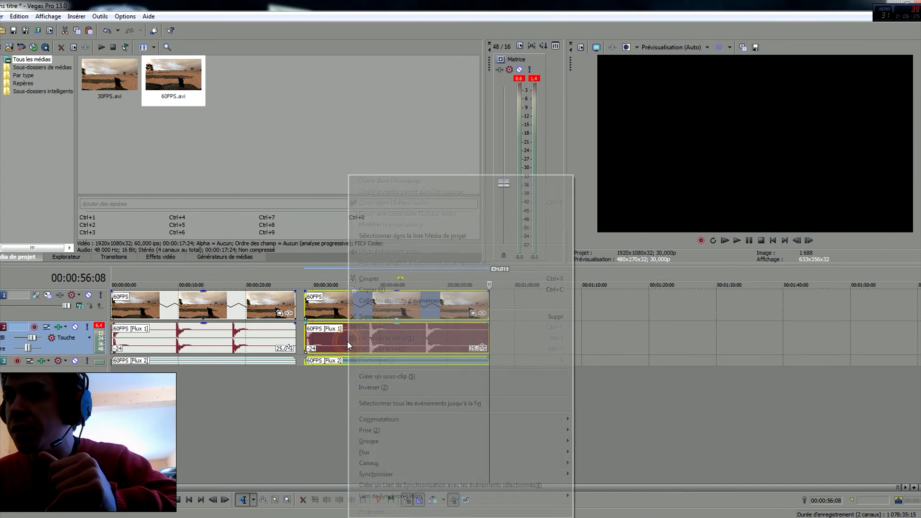
left_click(312, 402)
left_click(359, 338)
right_click(359, 338)
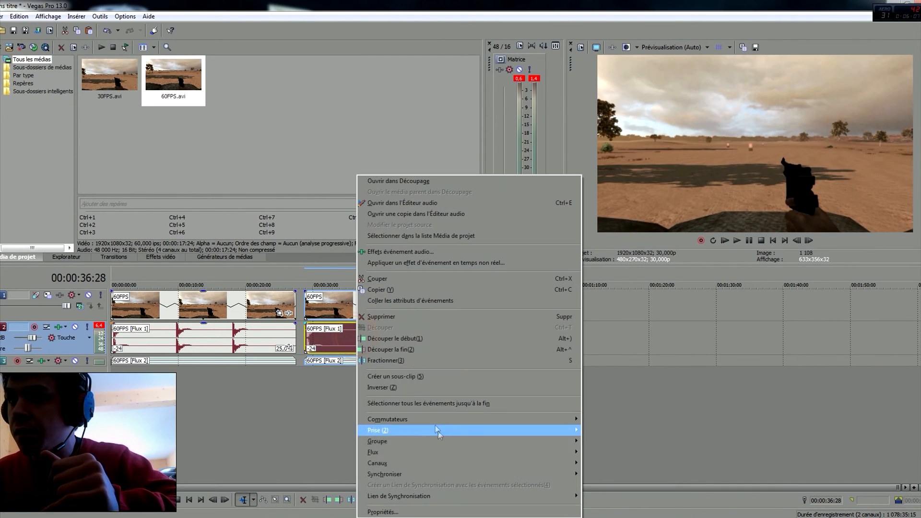
left_click(379, 512)
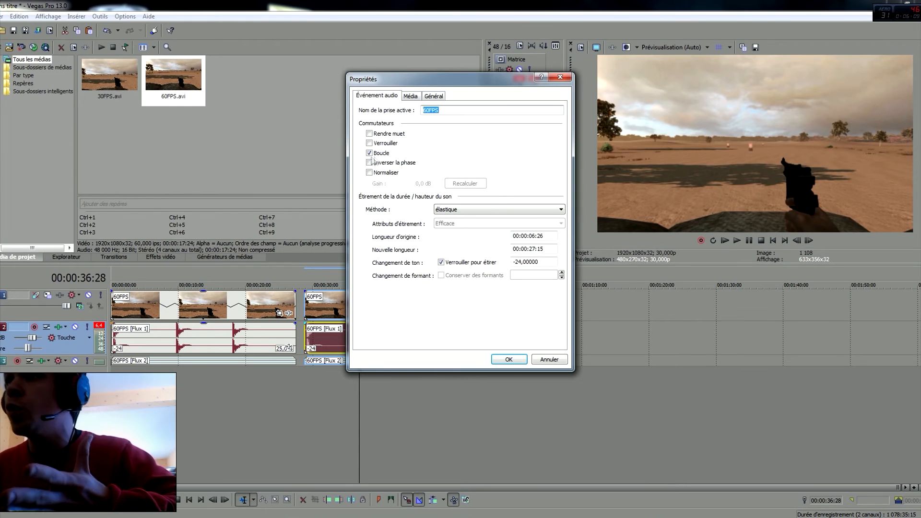
left_click(450, 264)
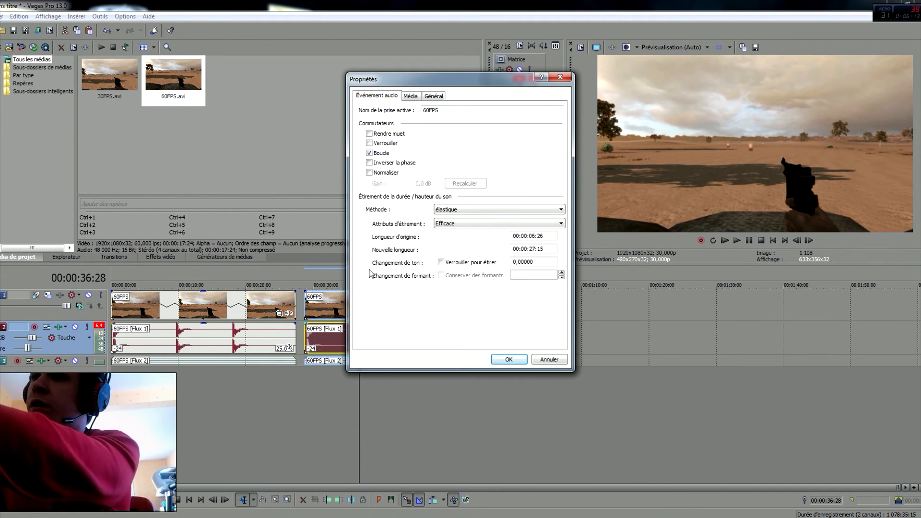
left_click(509, 359)
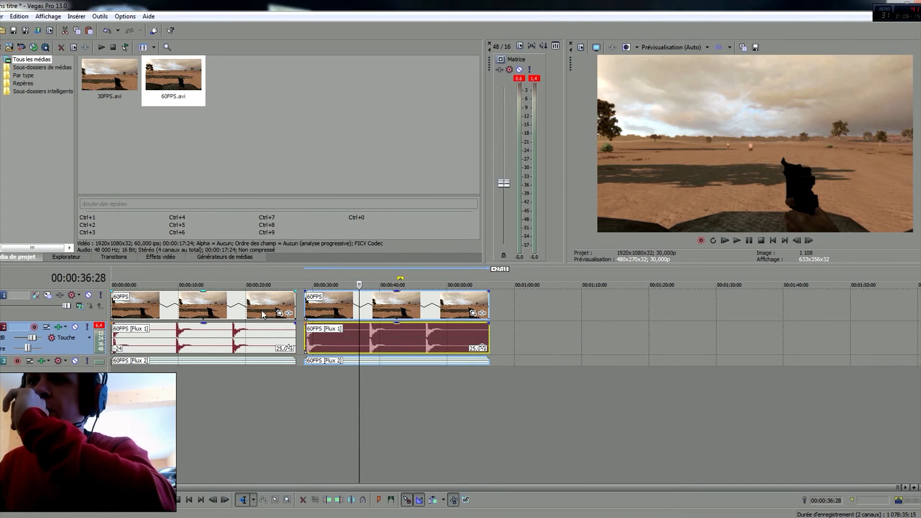
Trim both 60FPS clips to short single-gunshot excerpts, and place the copy's excerpt at the timeline start, directly followed by the original's
left_click_drag(278, 296, 251, 297)
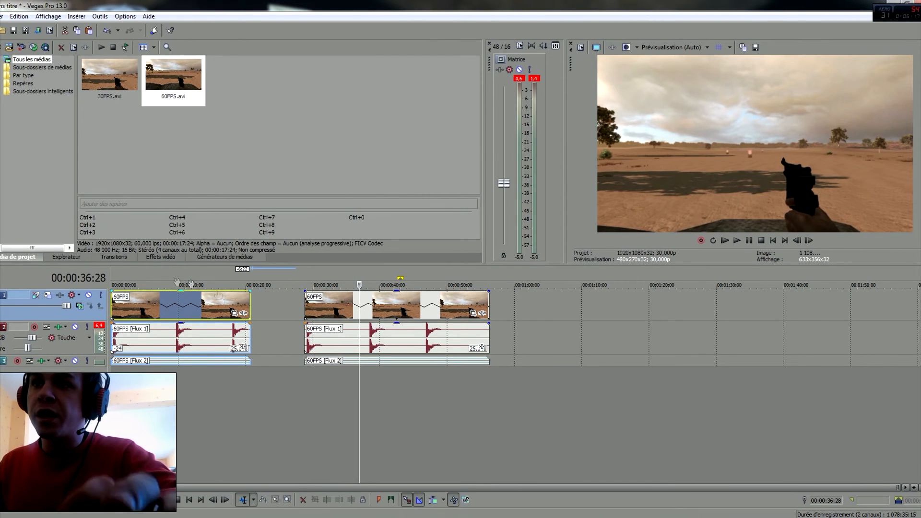
left_click_drag(114, 304, 230, 304)
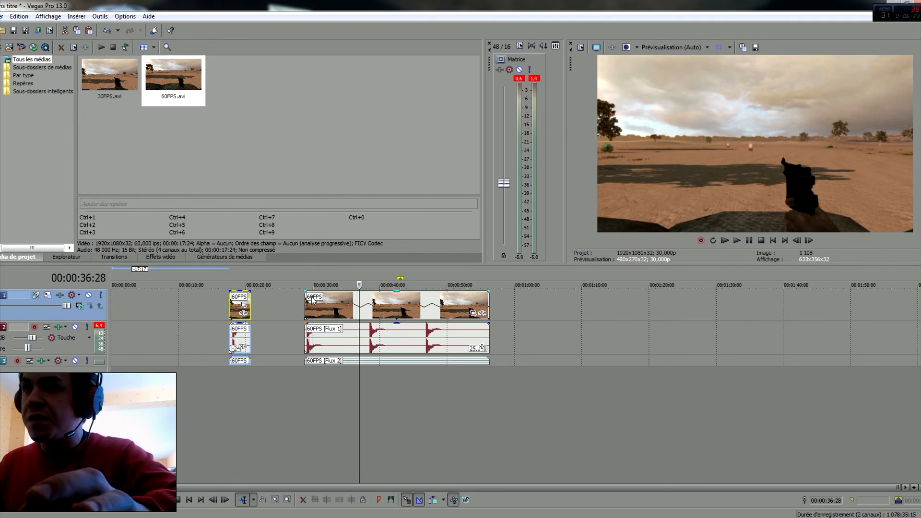
left_click_drag(306, 300, 421, 301)
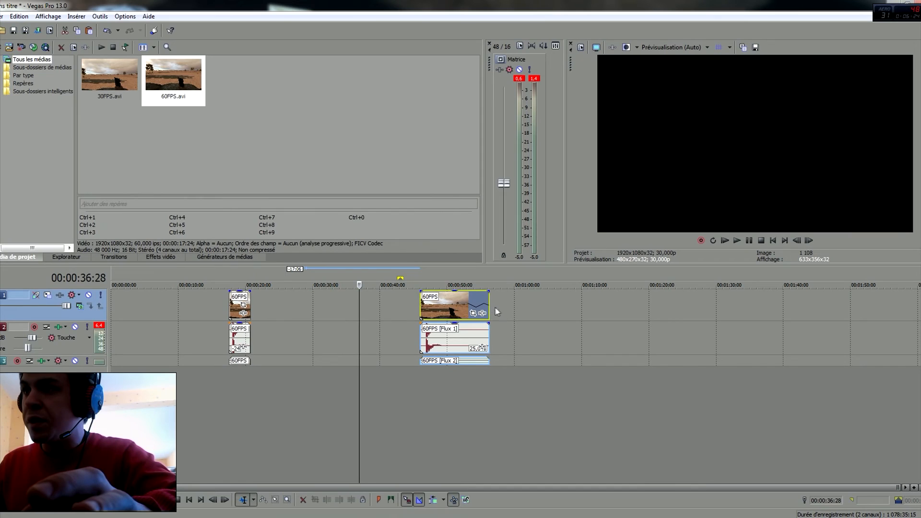
left_click_drag(489, 308, 125, 306)
left_click_drag(235, 305, 145, 305)
Play the two excerpts from the timeline start to compare the gunshot sound with and without the pitch lock
left_click(113, 275)
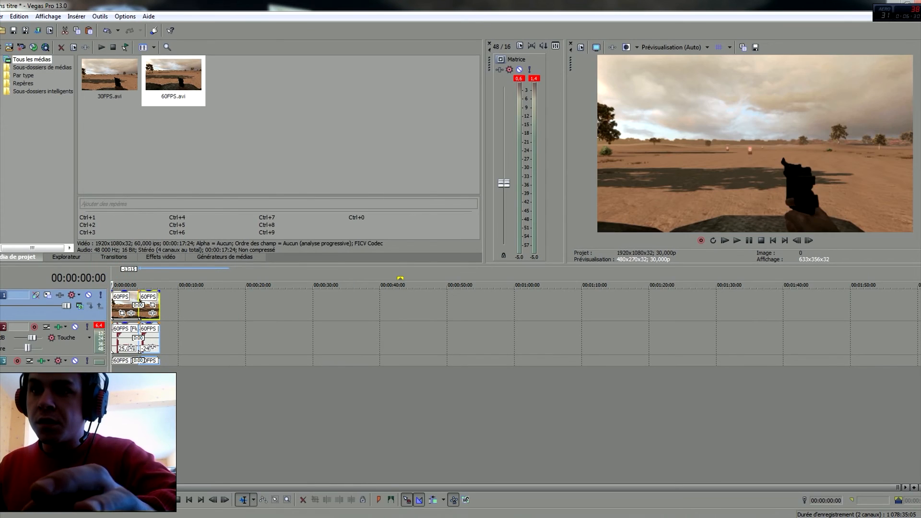
key("space")
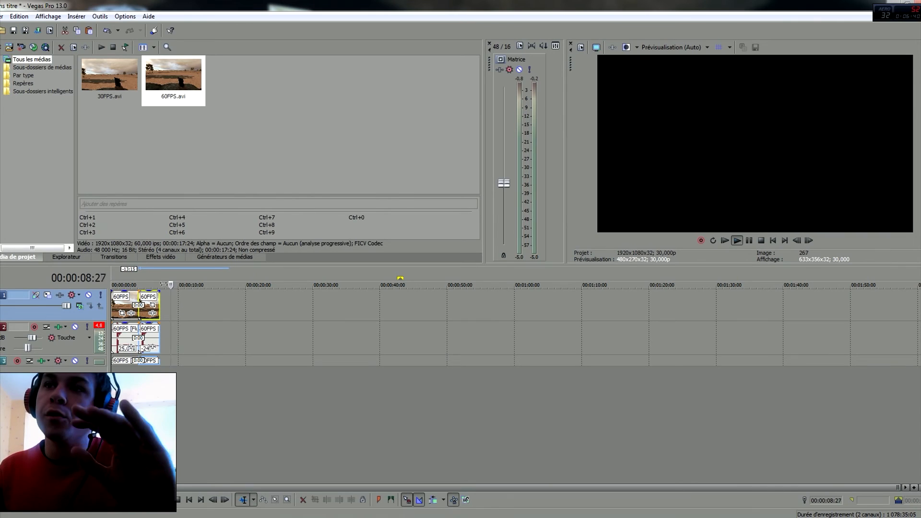
left_click(137, 276)
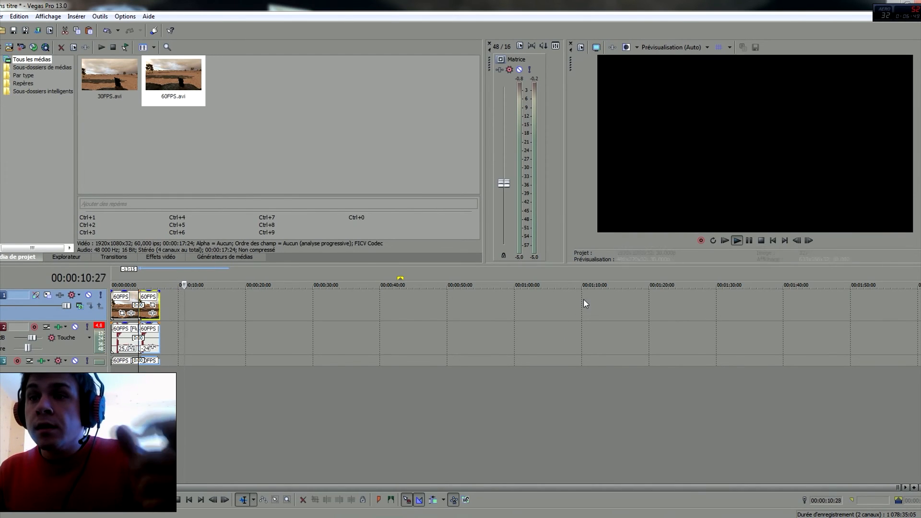
key("Return")
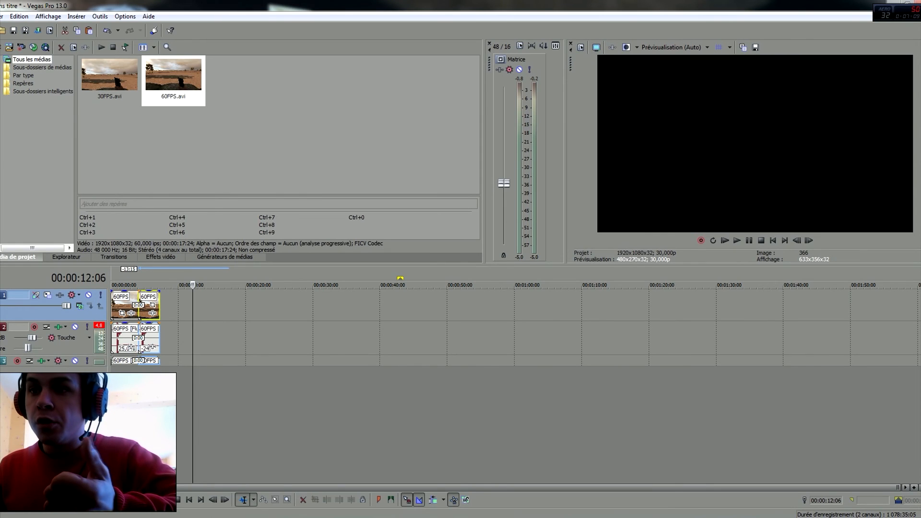
Switch to the Action! folder in Windows Explorer, compare the file sizes of the 60FPS and 30FPS videos, and close the folder
key("alt+Tab")
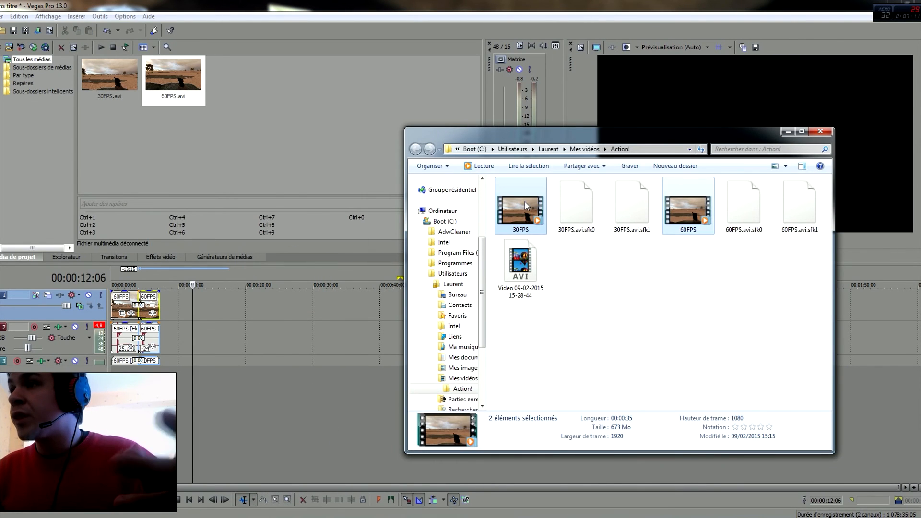
left_click(689, 211)
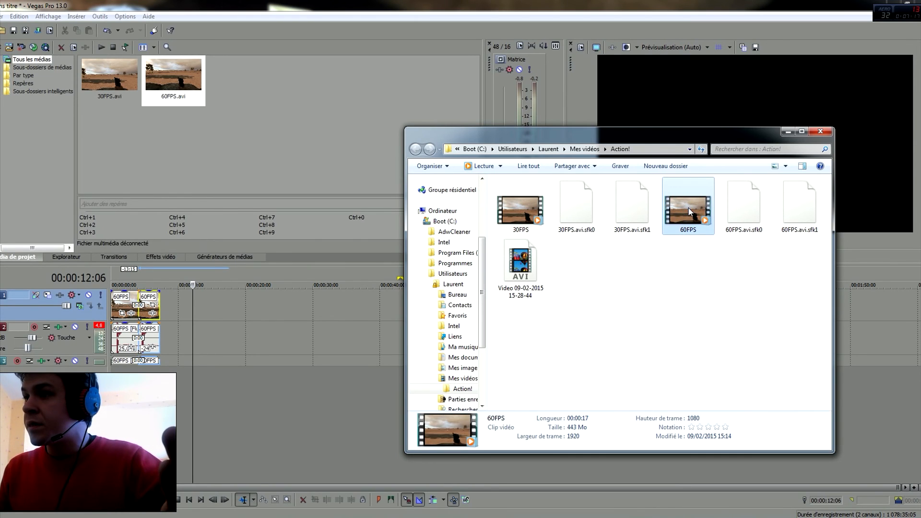
left_click(509, 213)
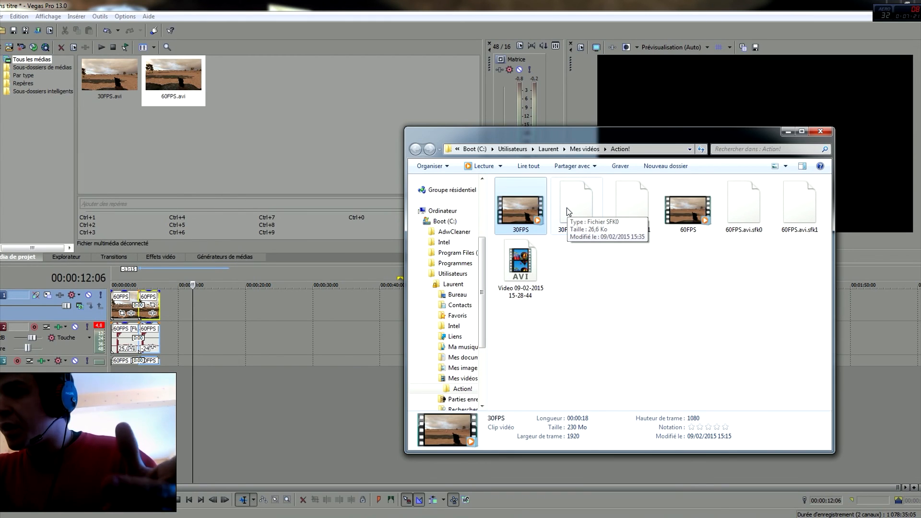
left_click(689, 210)
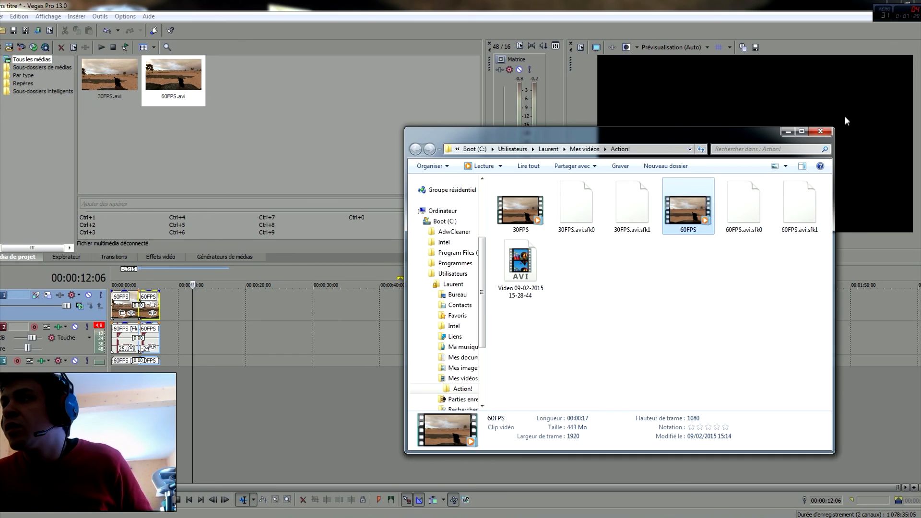
left_click(821, 131)
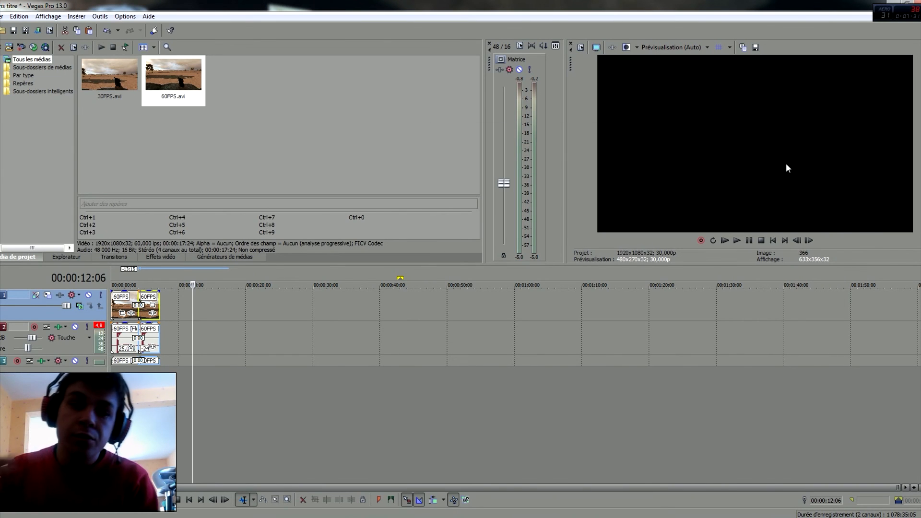